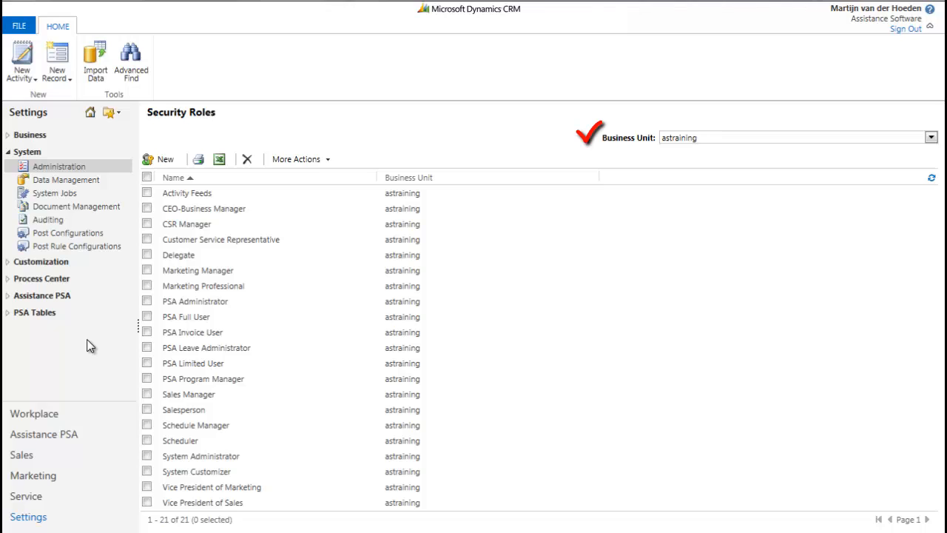
Copy the PSA Administrator security role in the astraining business unit as PSA Project Manager, opening the new role when copying is complete
left_click(930, 139)
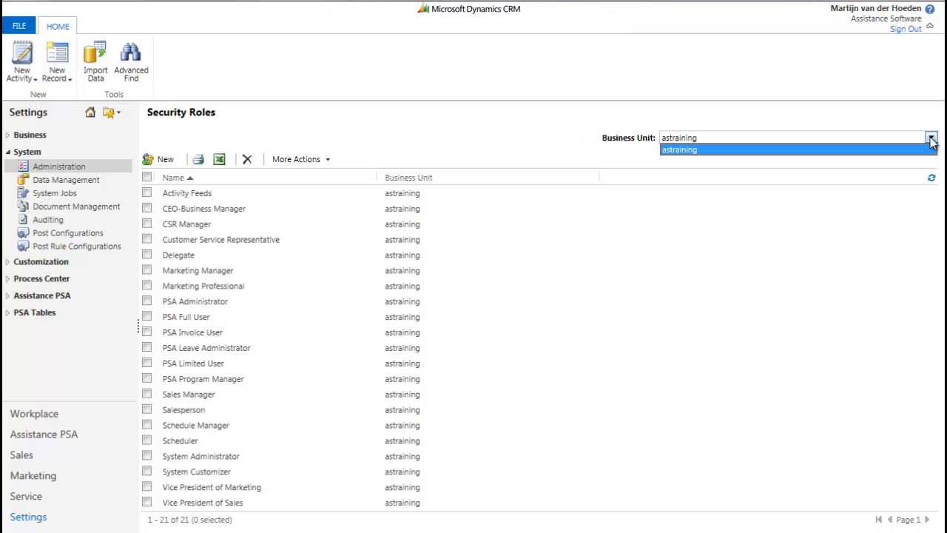
left_click(923, 149)
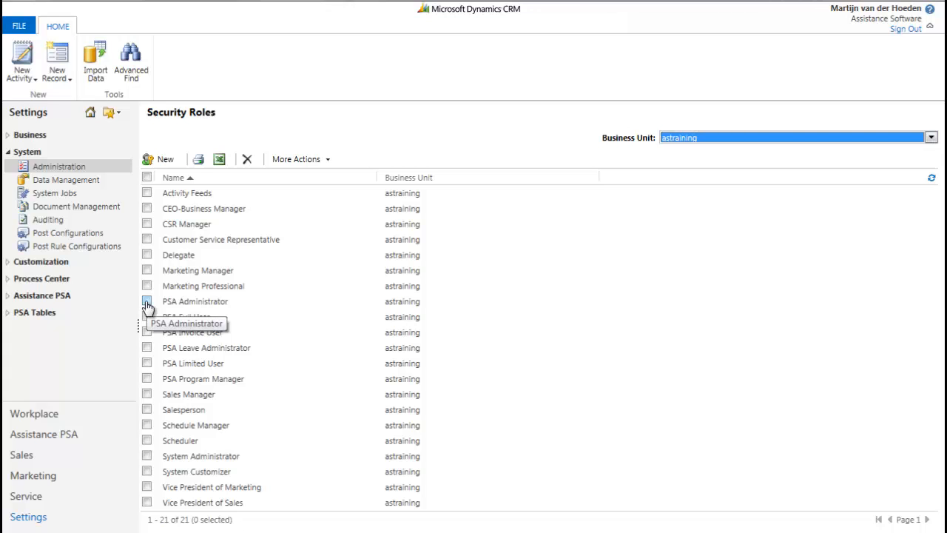
left_click(147, 302)
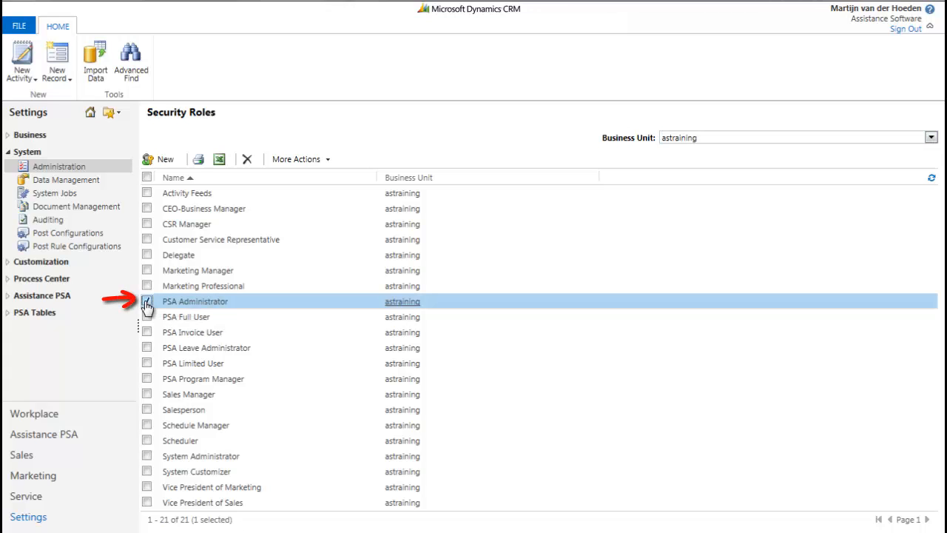
left_click(281, 163)
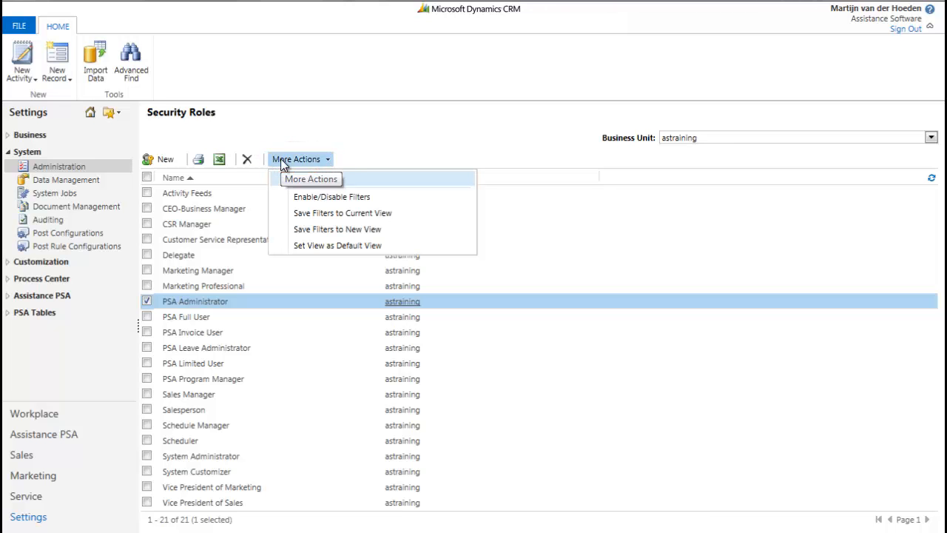
left_click(292, 181)
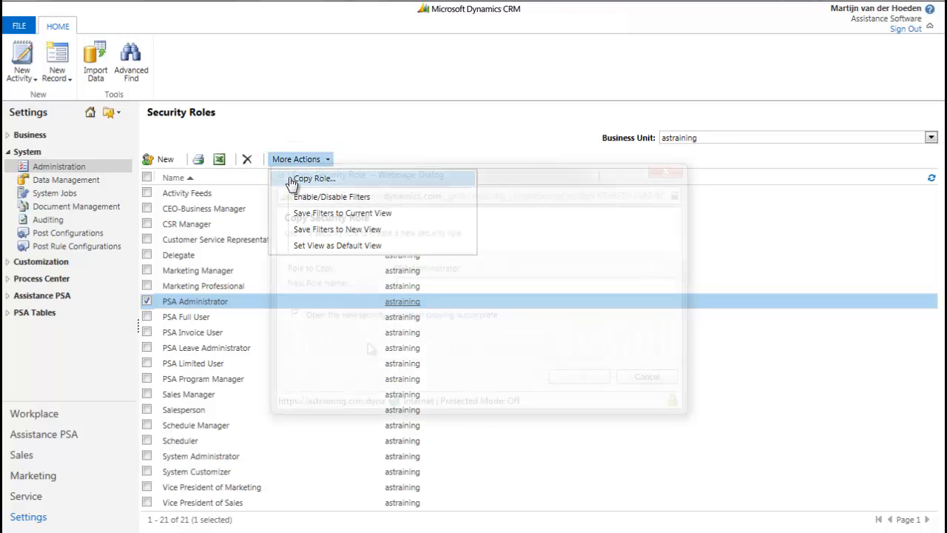
type("PSA")
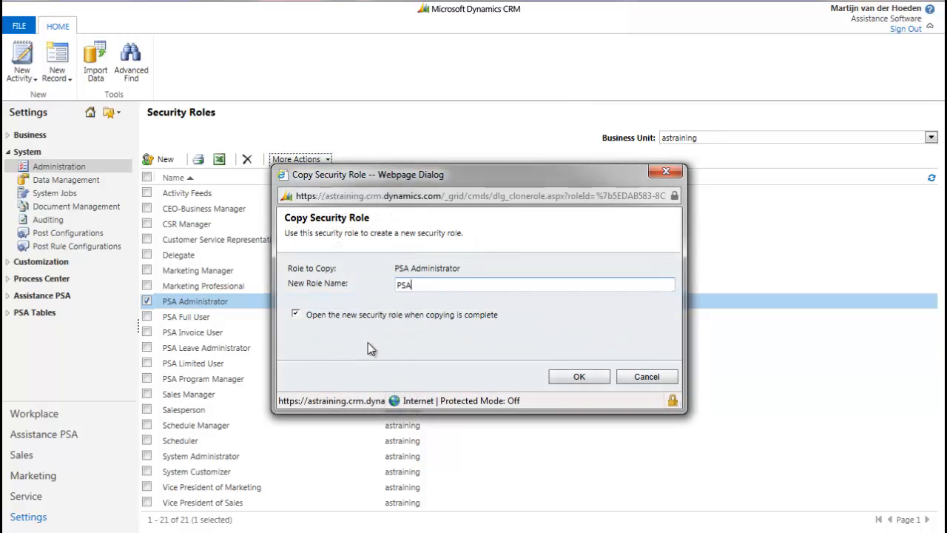
type(" Project Manager")
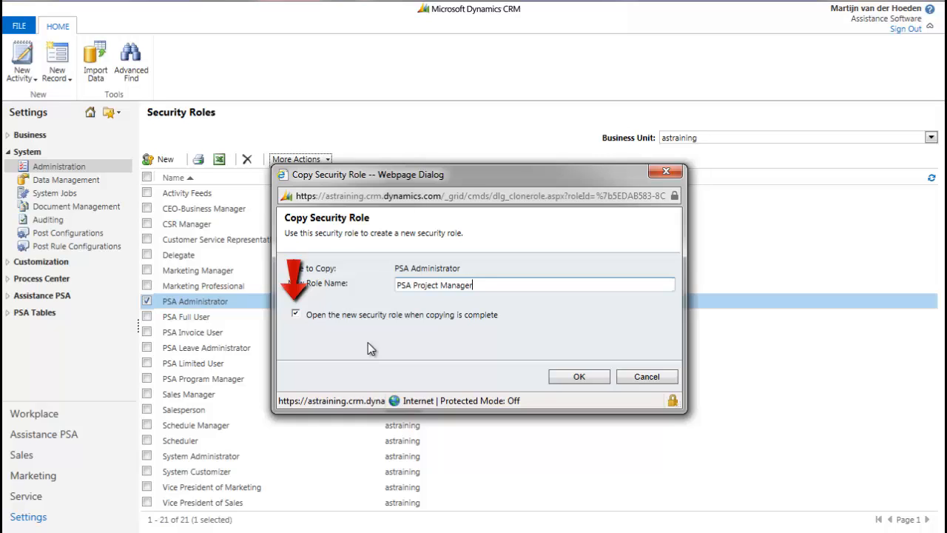
left_click(579, 377)
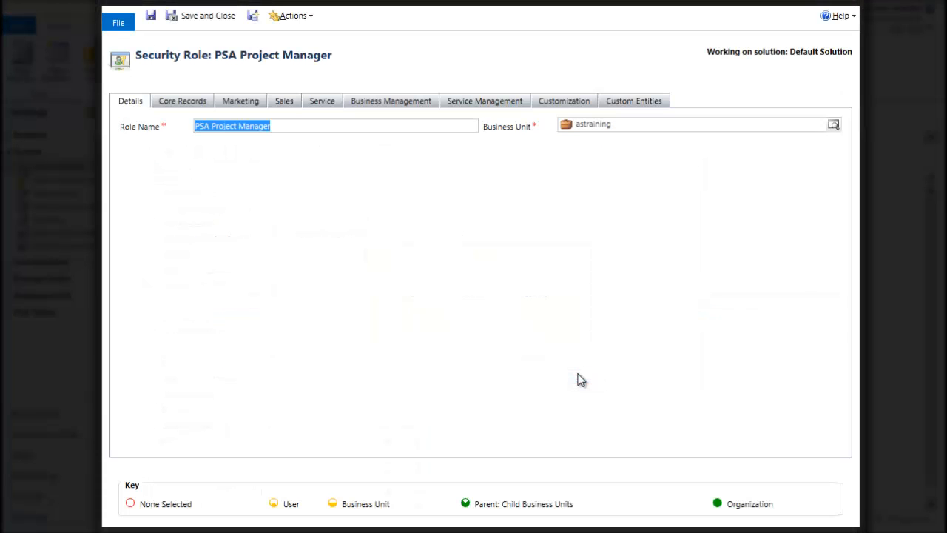
Set the Delete privilege on the Project custom entity to User level and save the PSA Project Manager role
left_click(633, 102)
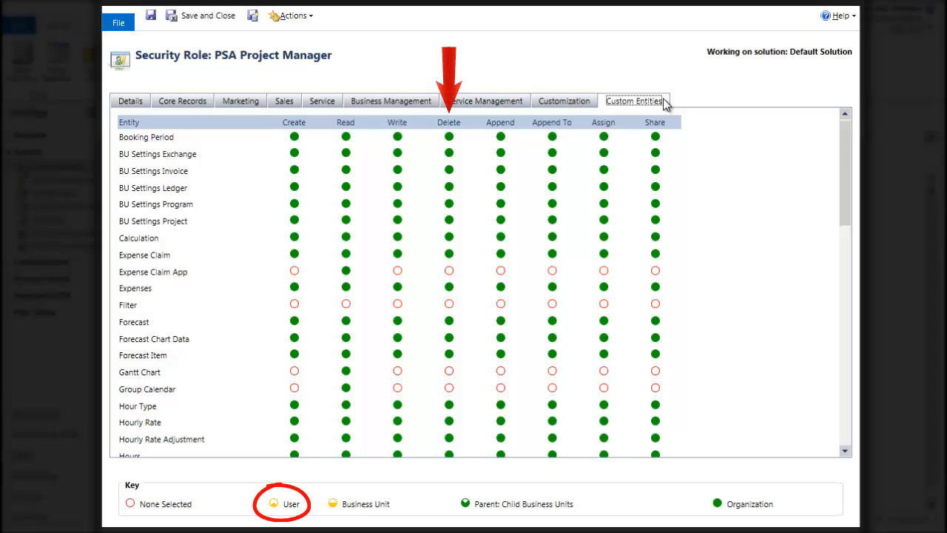
left_click_drag(843, 141, 840, 295)
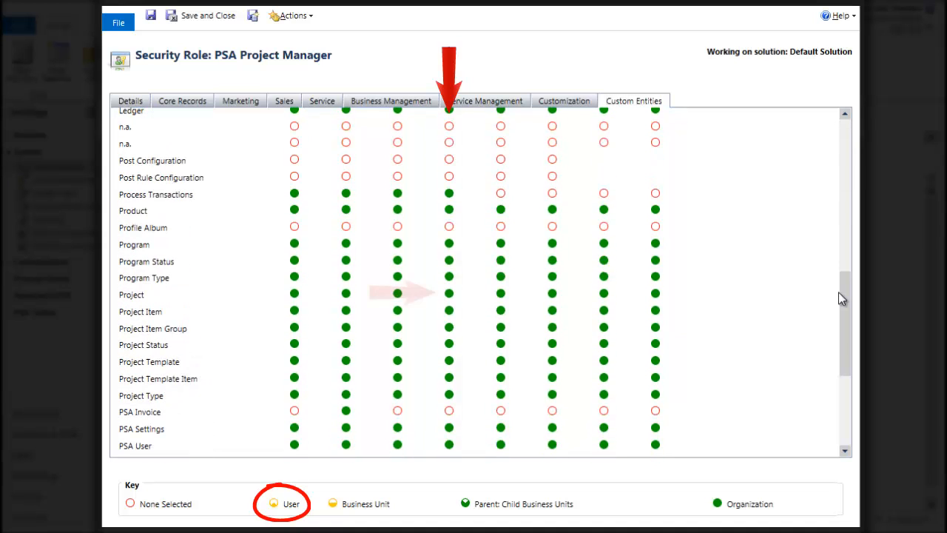
left_click(449, 294)
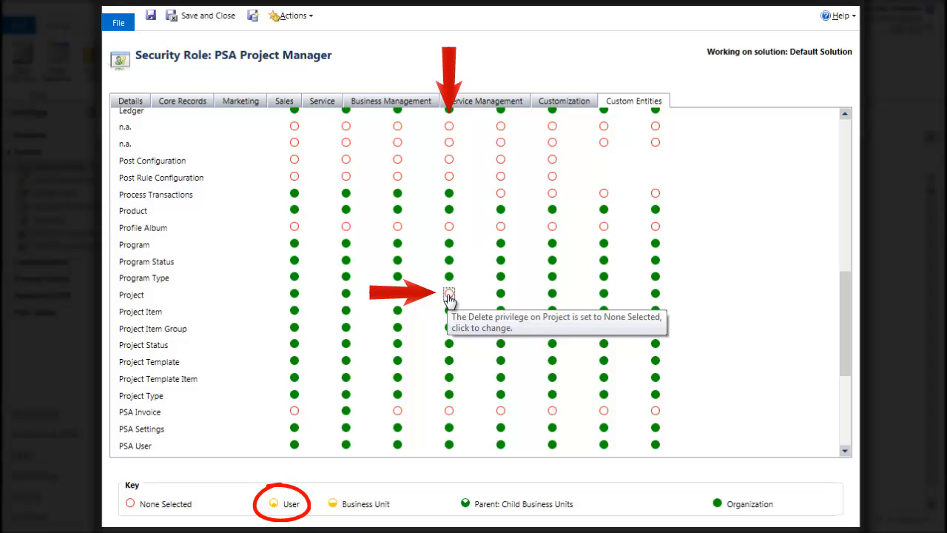
left_click(449, 295)
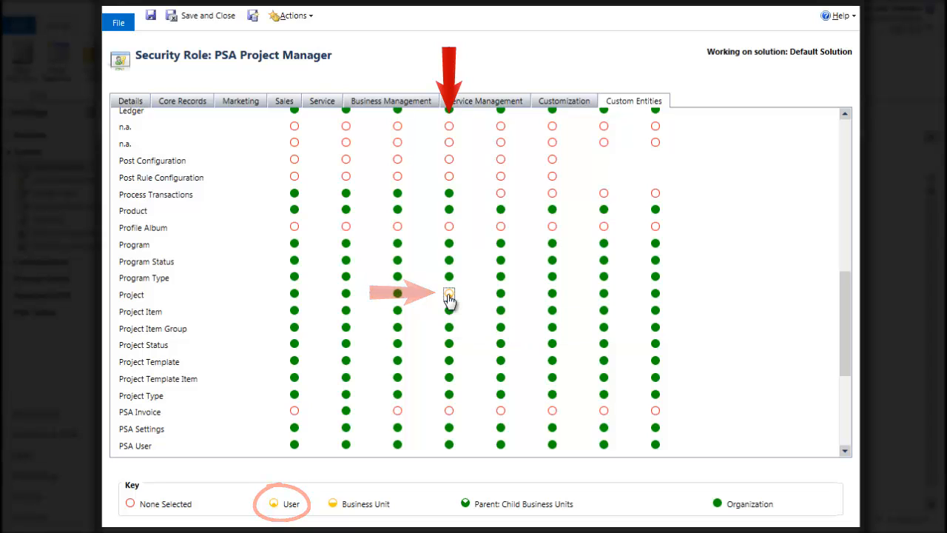
left_click(151, 18)
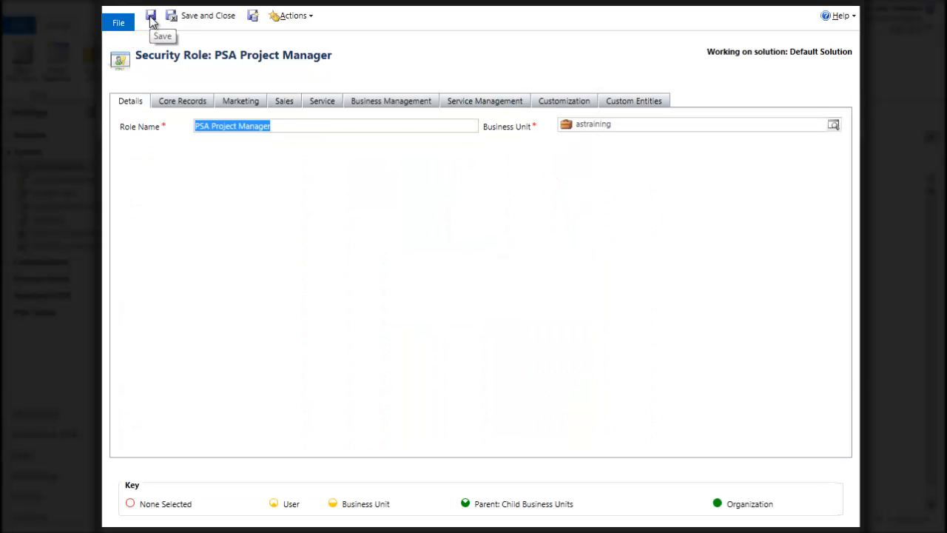
Review the role's Customization, Service Management, Business Management, Service, Sales, Marketing and Core Records privileges, and save and close the role
left_click(551, 103)
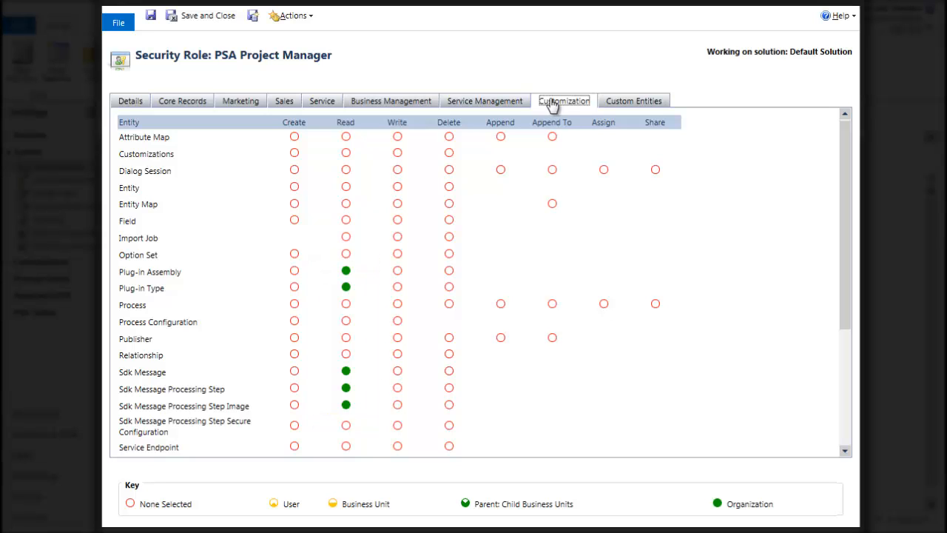
left_click(481, 102)
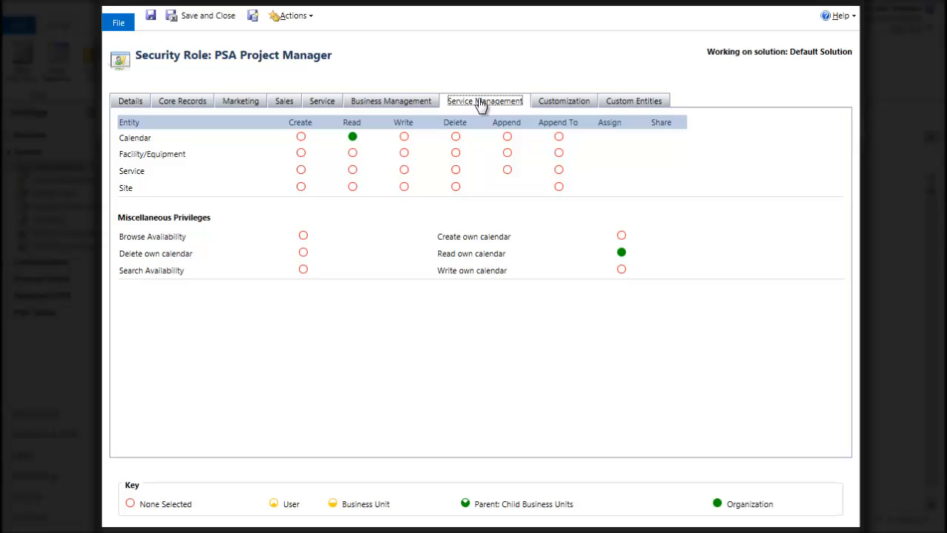
left_click(392, 105)
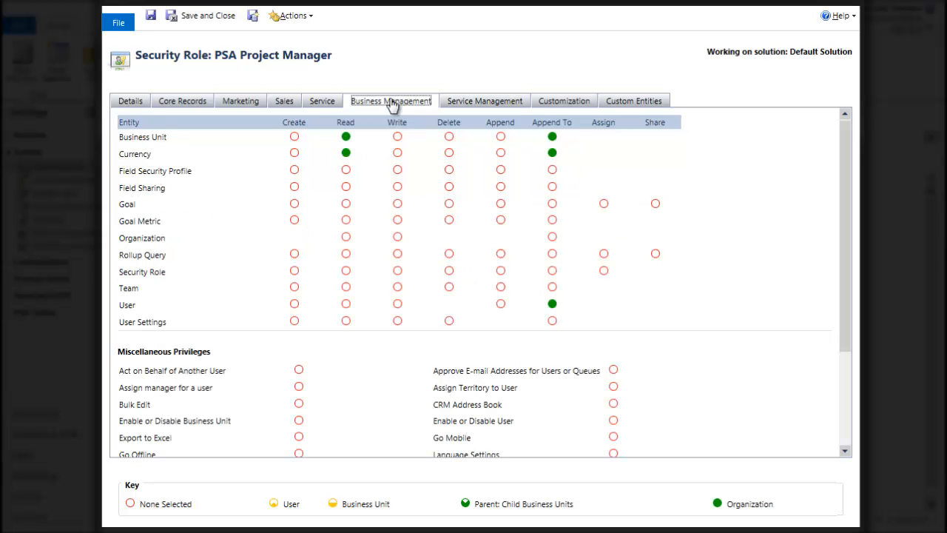
left_click(322, 104)
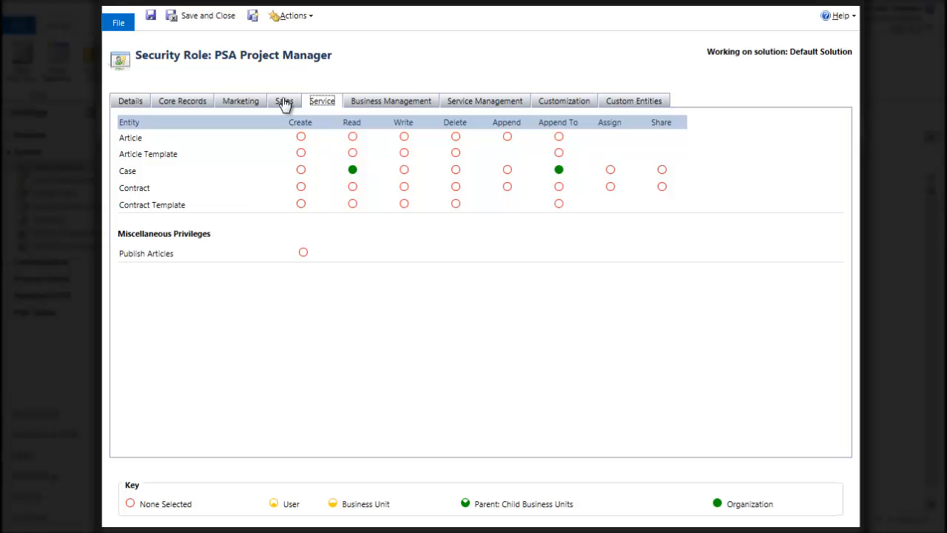
left_click(284, 105)
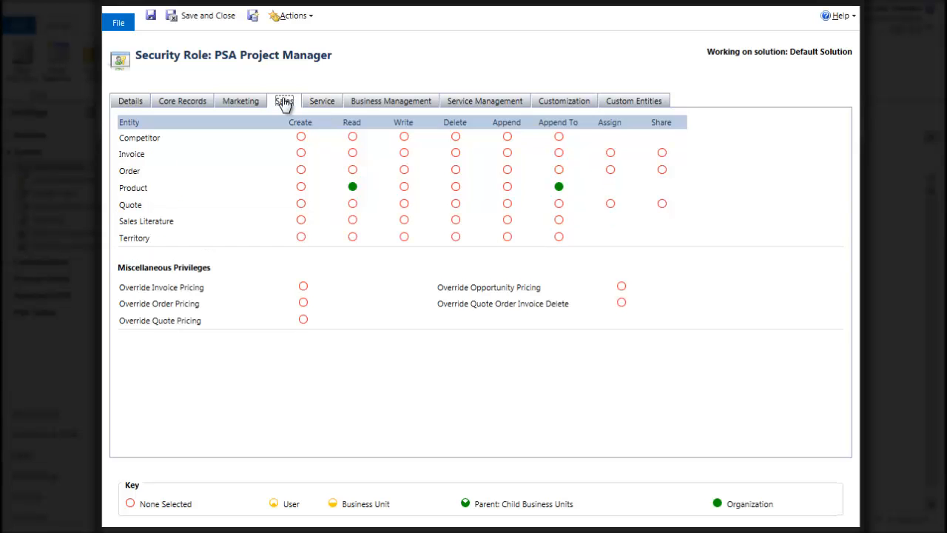
left_click(241, 105)
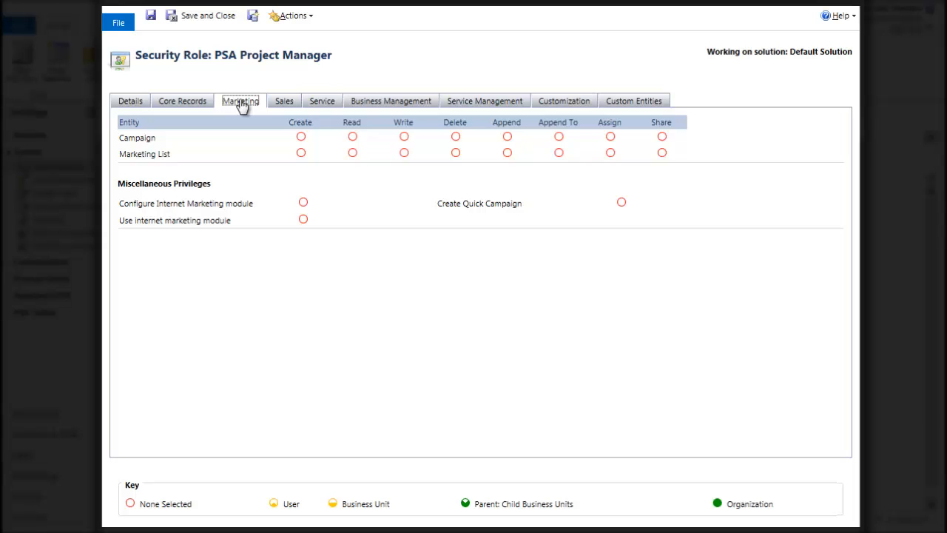
left_click(182, 103)
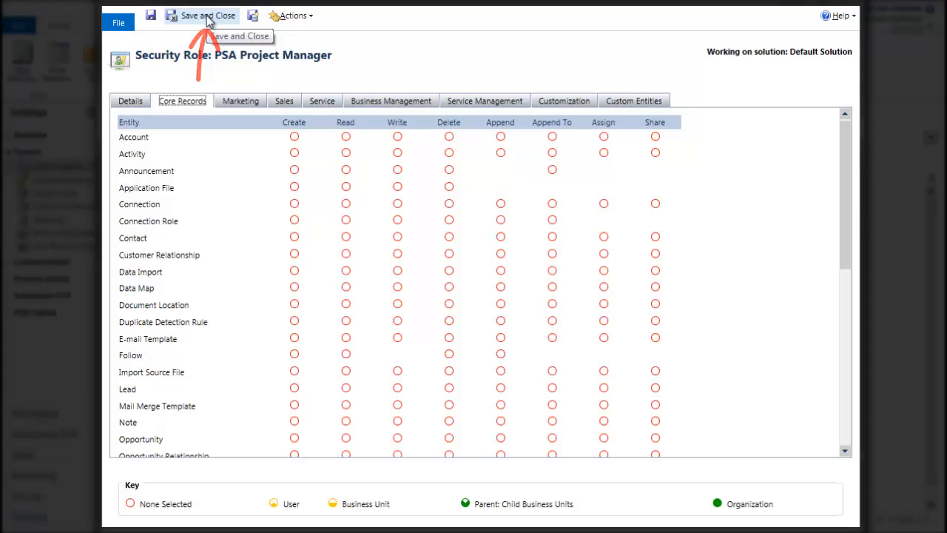
left_click(207, 18)
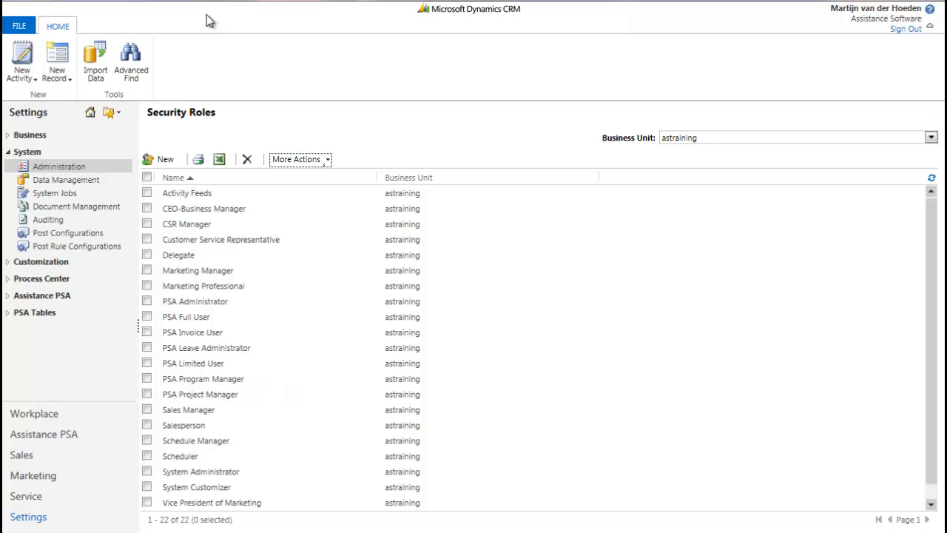
Open the second enabled user's record from the Assistance PSA CRM users and show that user's security roles
left_click(61, 169)
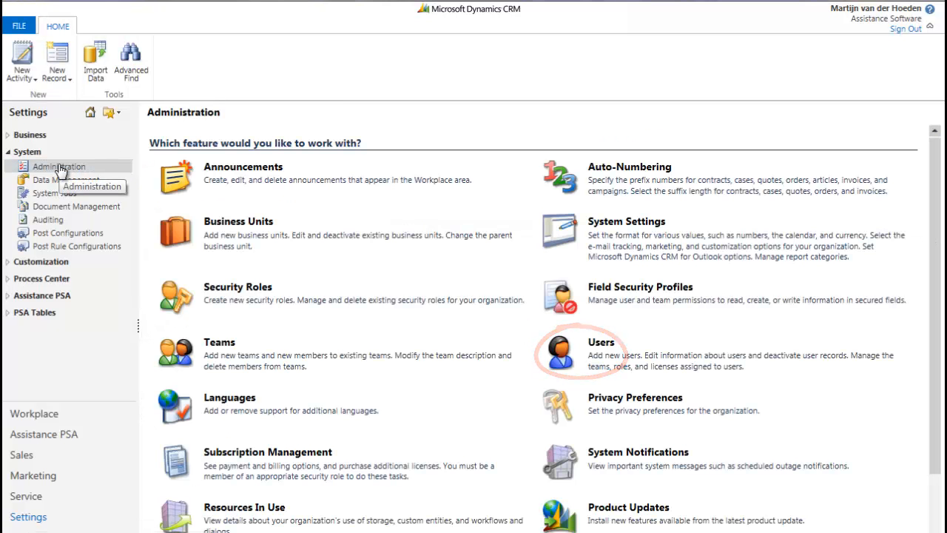
left_click(22, 296)
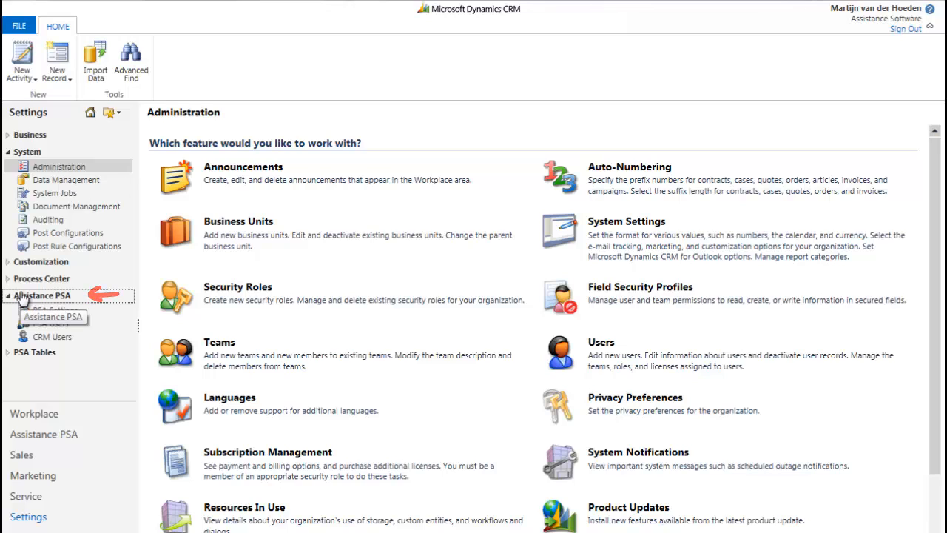
left_click(39, 339)
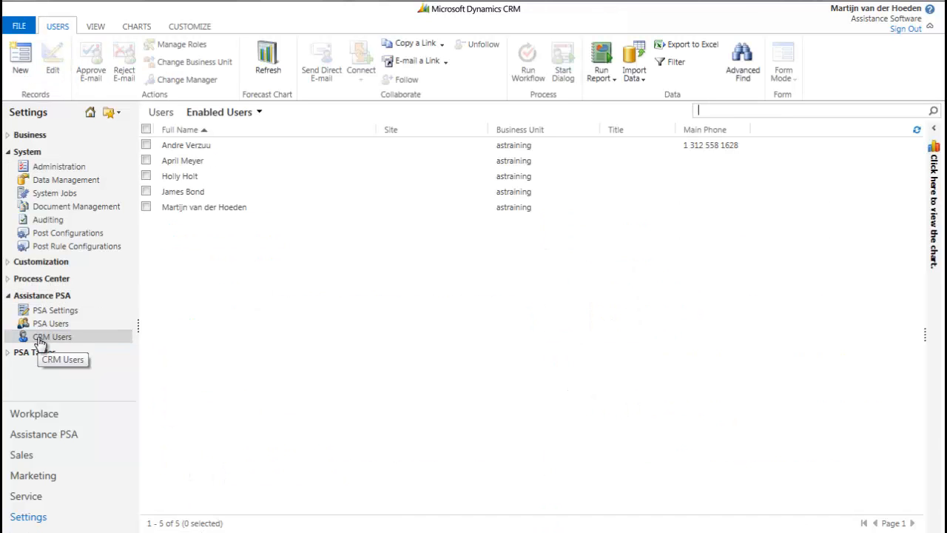
left_click(184, 161)
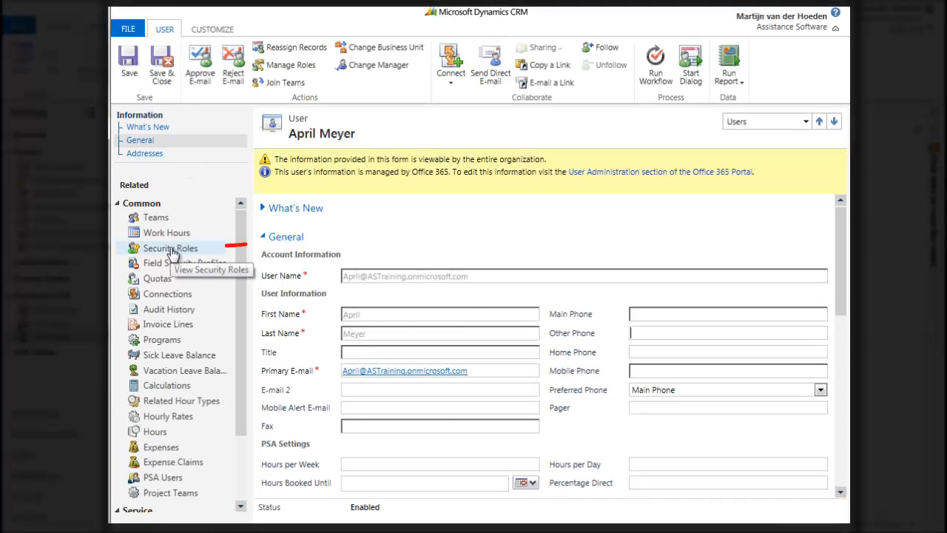
left_click(171, 251)
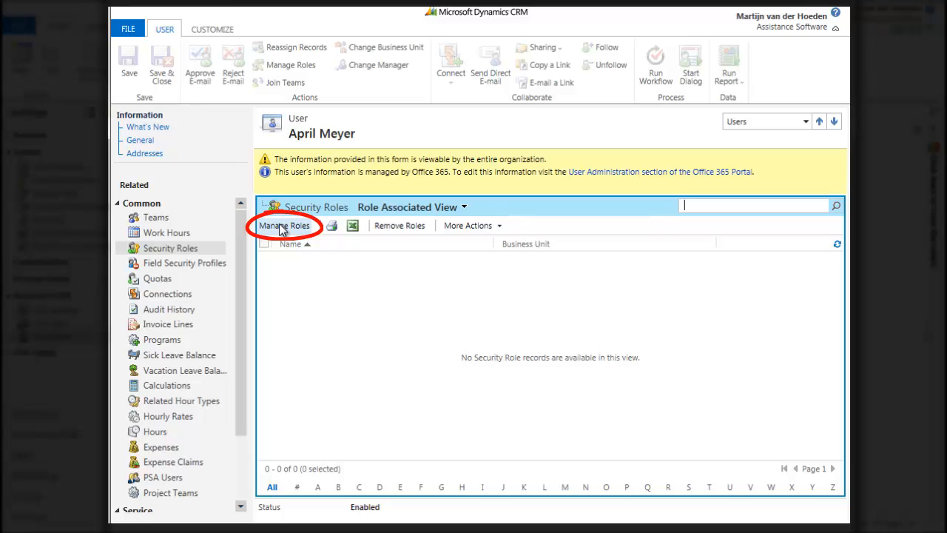
Assign the PSA Project Manager and Sales Manager security roles to the user
left_click(279, 224)
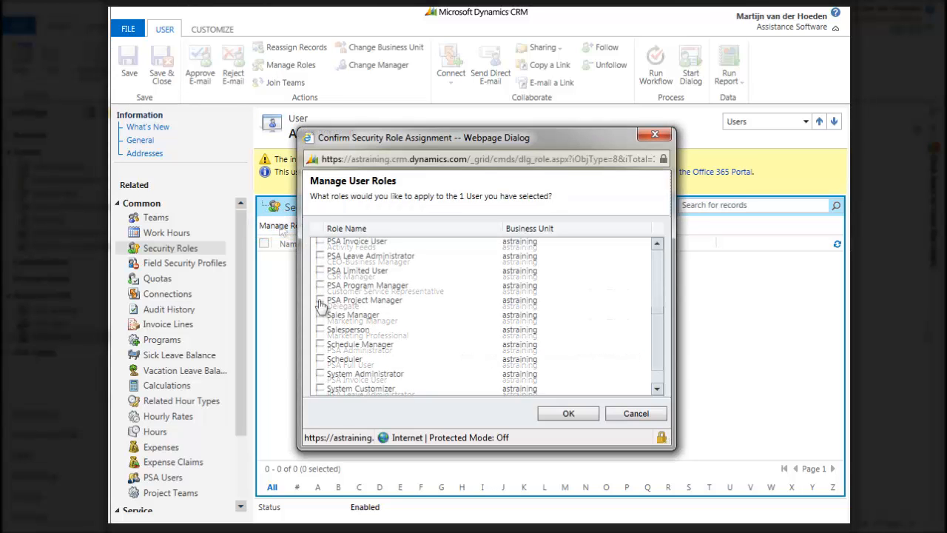
left_click(320, 300)
left_click(320, 314)
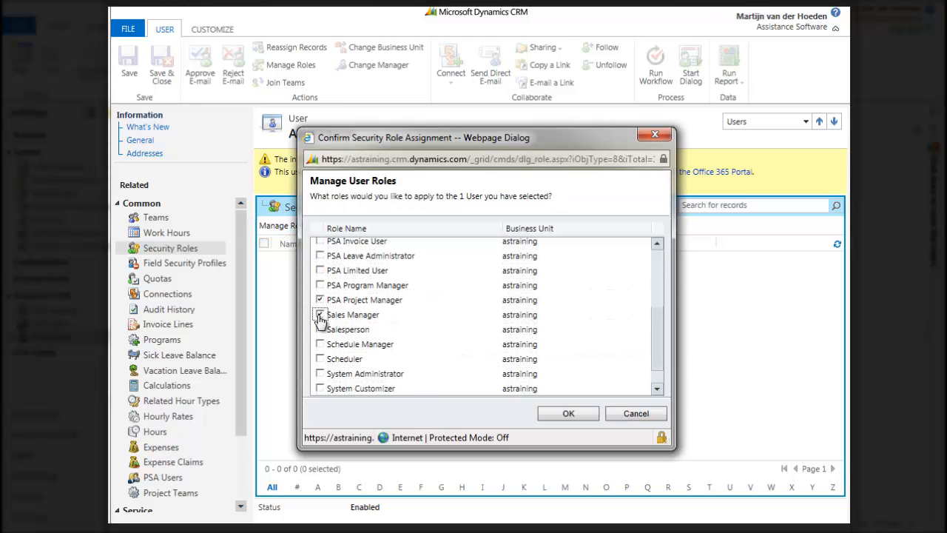
left_click(568, 415)
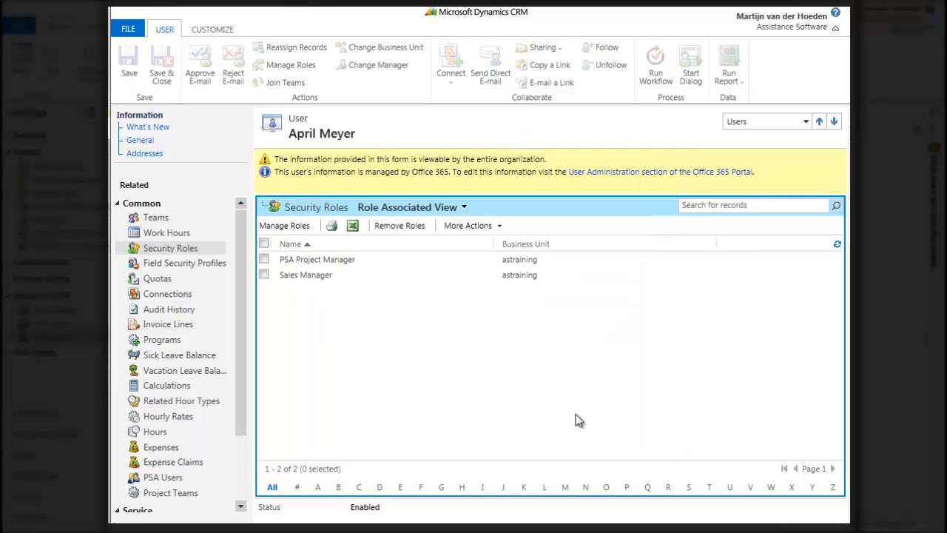